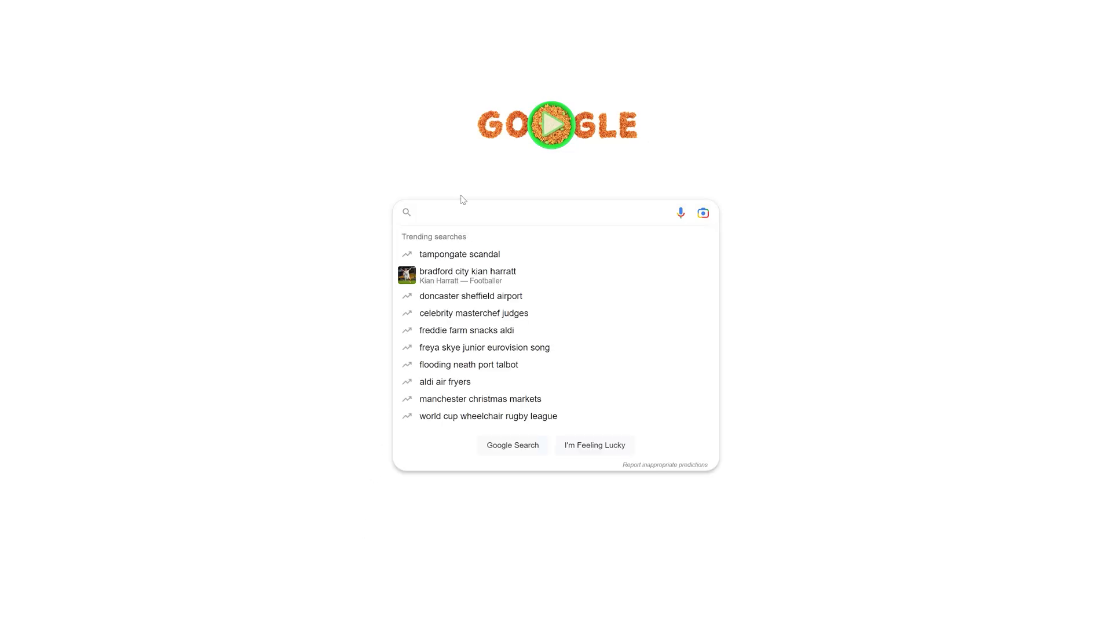
{"action": "type", "text": "how to insta"}
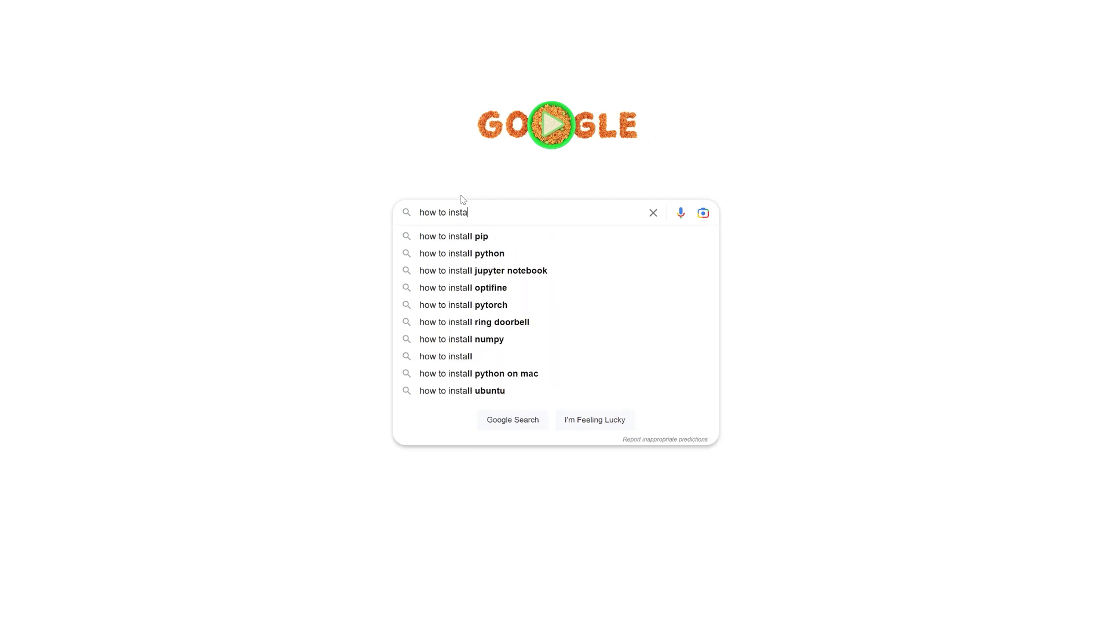
{"action": "type", "text": "ll unreal engine"}
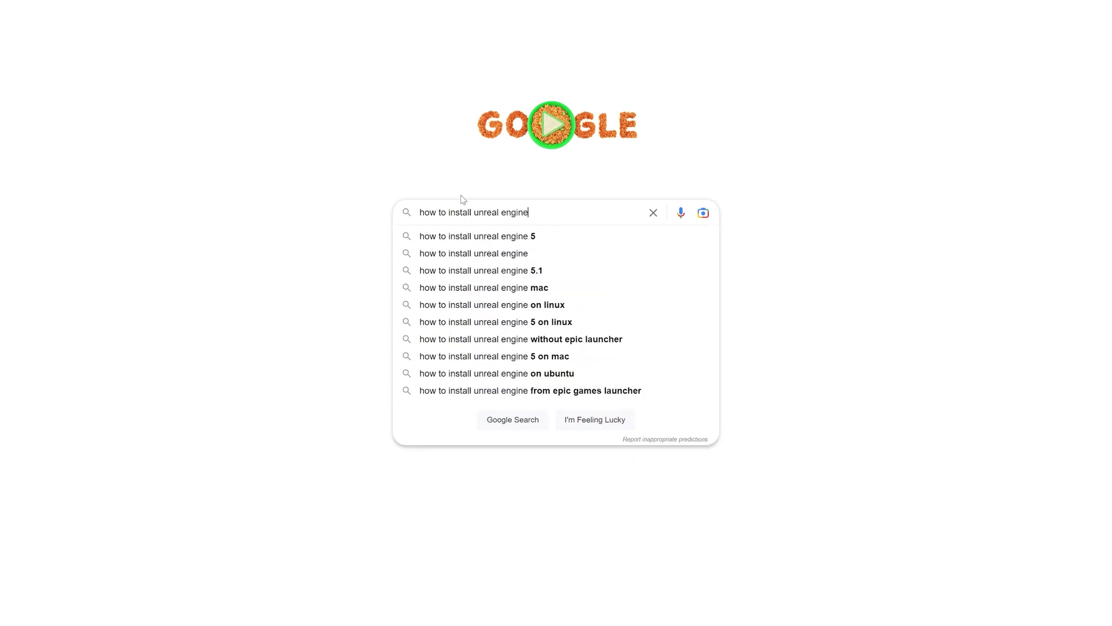
{"action": "type", "text": " 5????"}
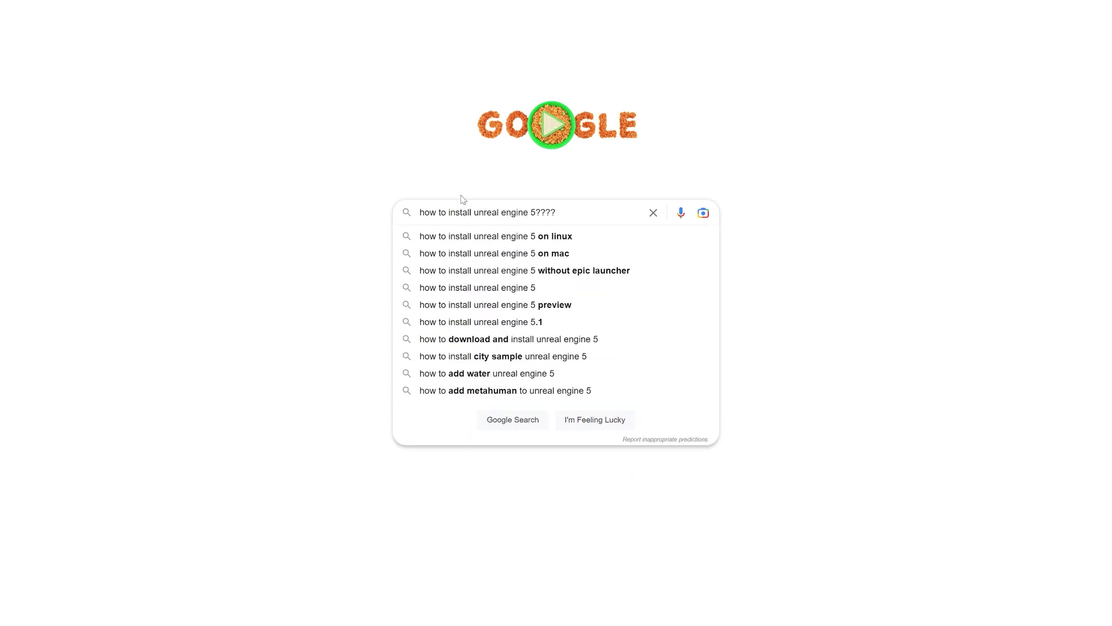
- Run the Google search for 'how to install unreal engine 5'
{"action": "key", "text": "Return"}
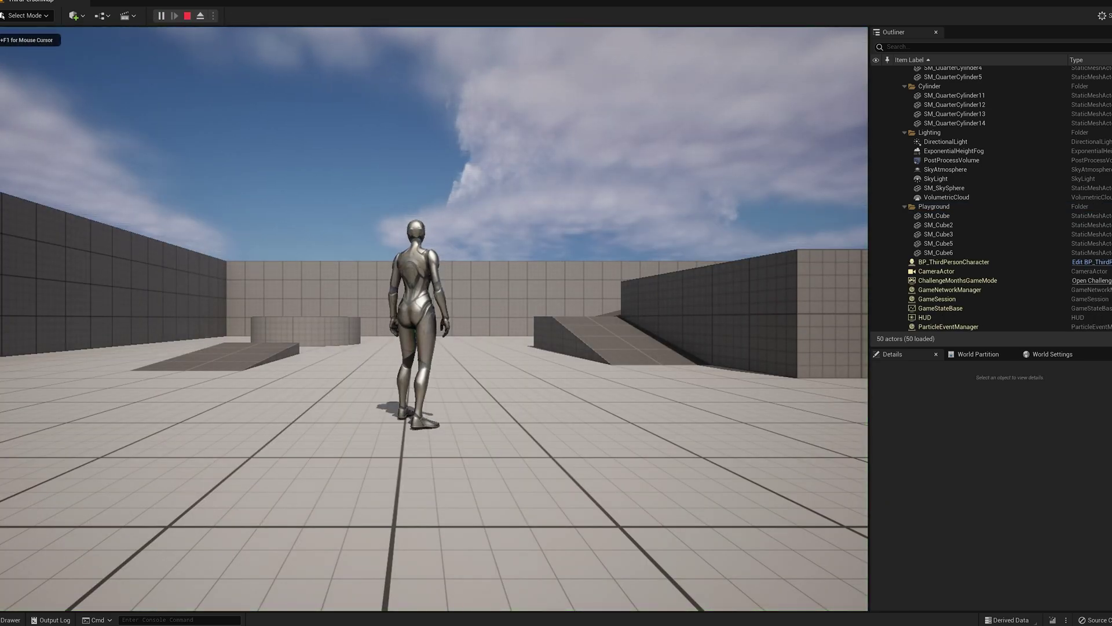
- Run the character up the ramp and jump across the platform
{"action": "key", "text": "w"}
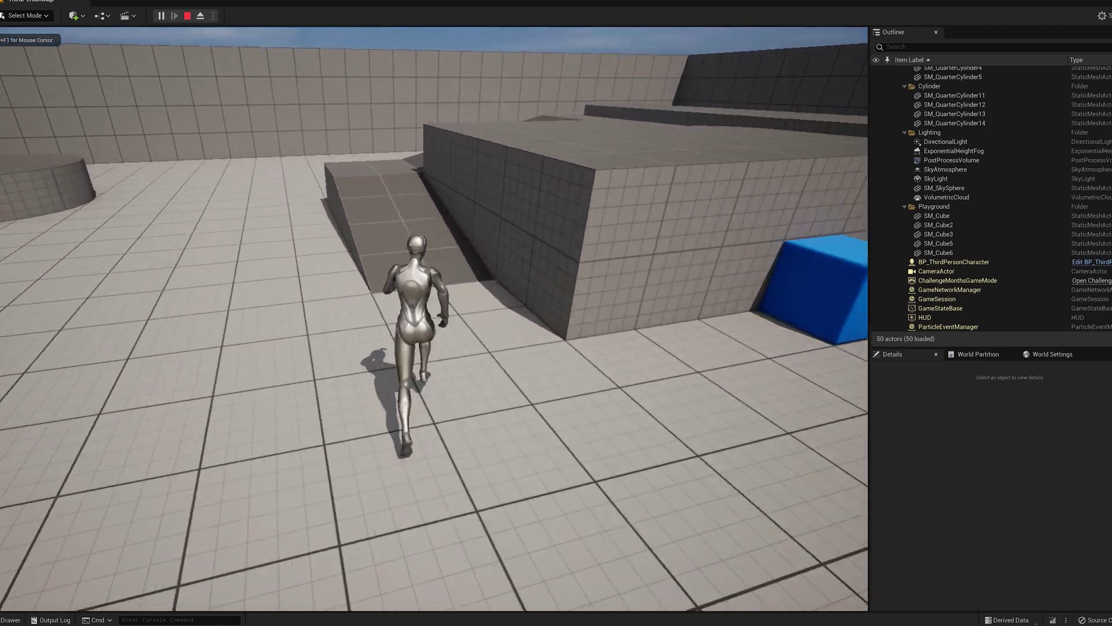
{"action": "key", "text": "w"}
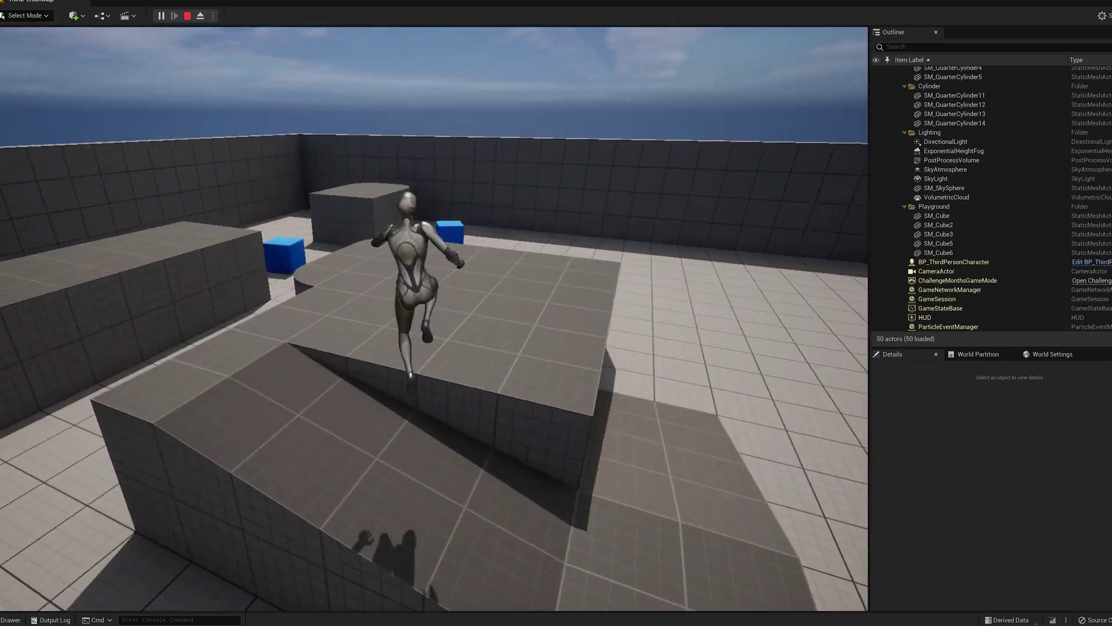
{"action": "key", "text": "w"}
{"action": "key", "text": "space"}
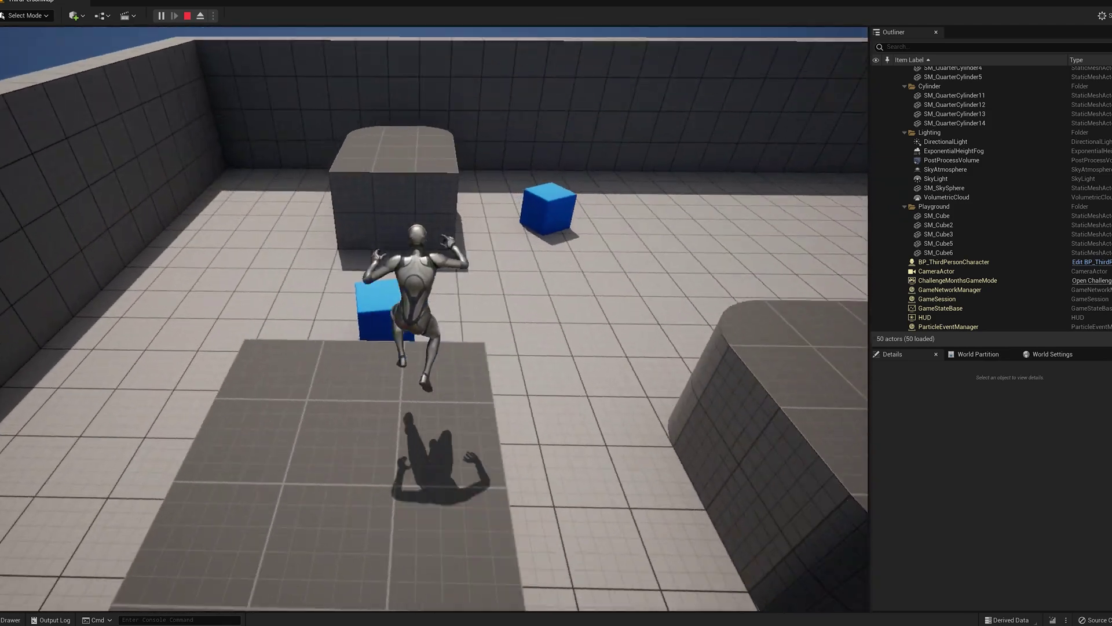
{"action": "key", "text": "w"}
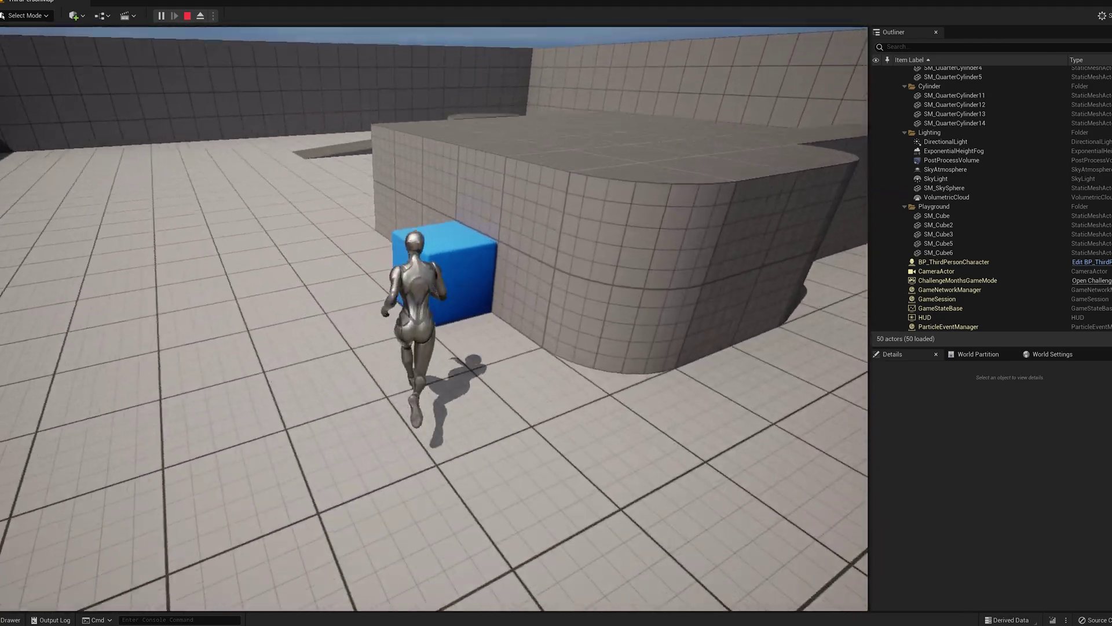
{"action": "key", "text": "w"}
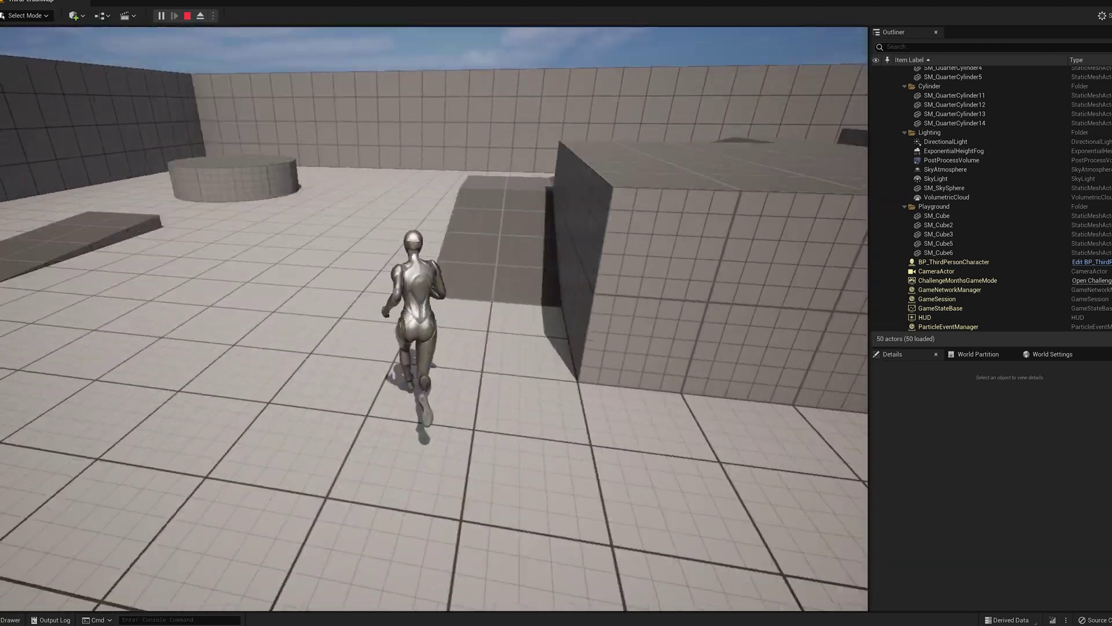
- Jump beside the wall, vault onto the ledge, and leap off the cylinder
{"action": "key", "text": "w"}
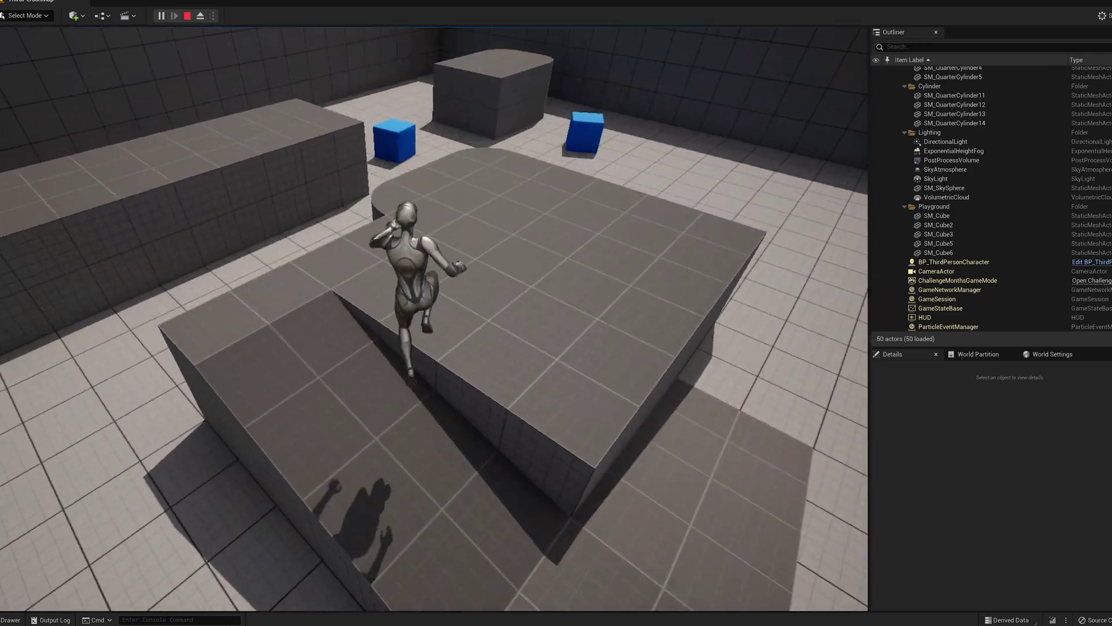
{"action": "key", "text": "w"}
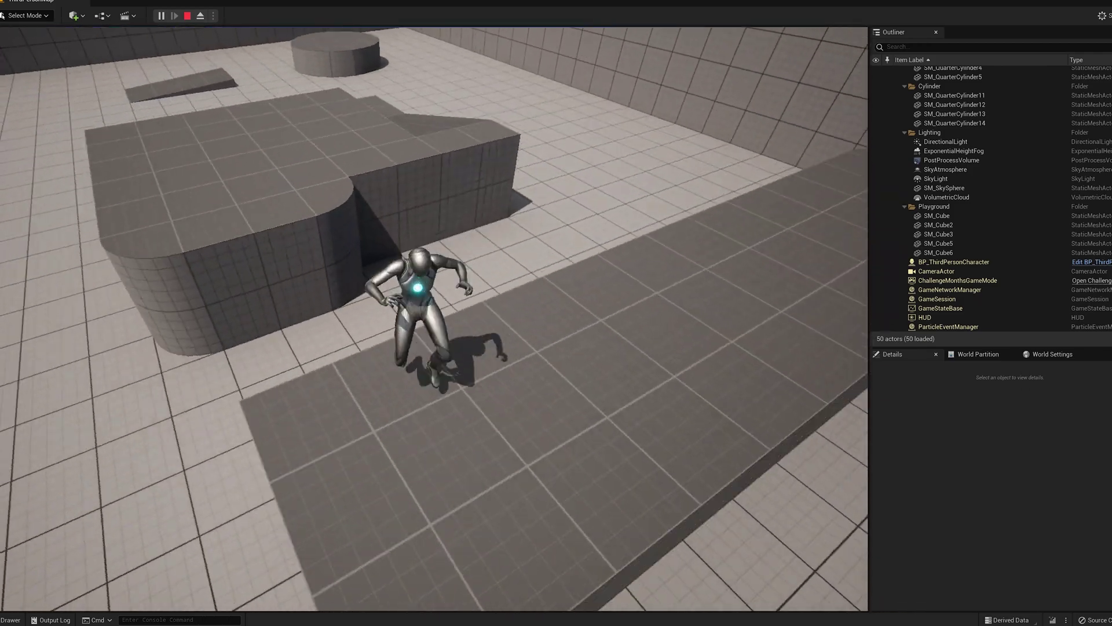
{"action": "key", "text": "space"}
{"action": "key", "text": "w"}
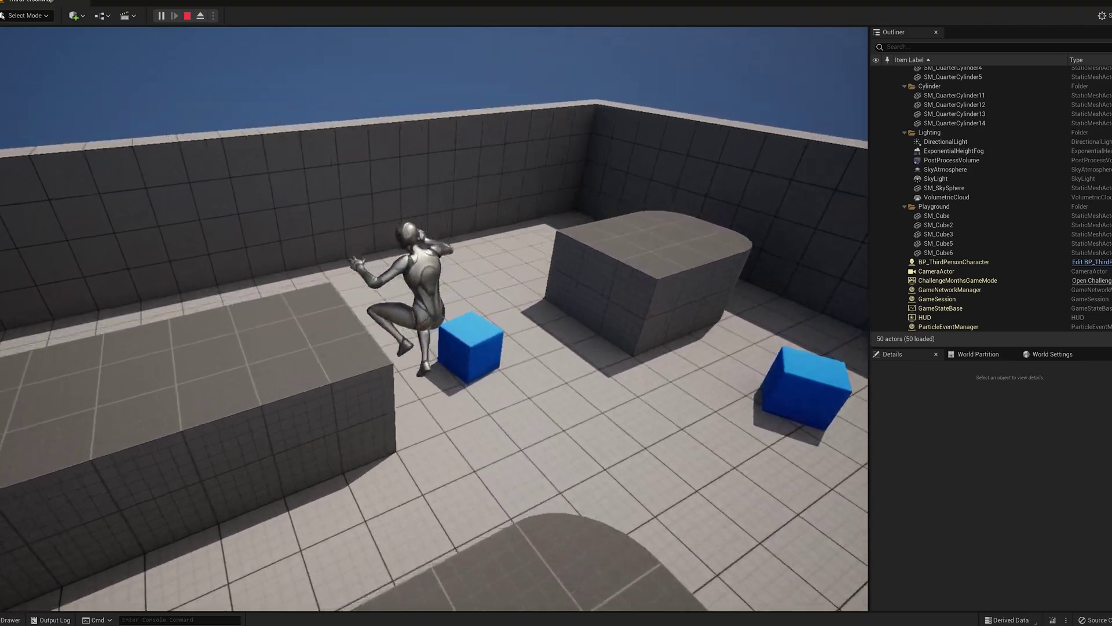
{"action": "key", "text": "w"}
{"action": "key", "text": "w"}
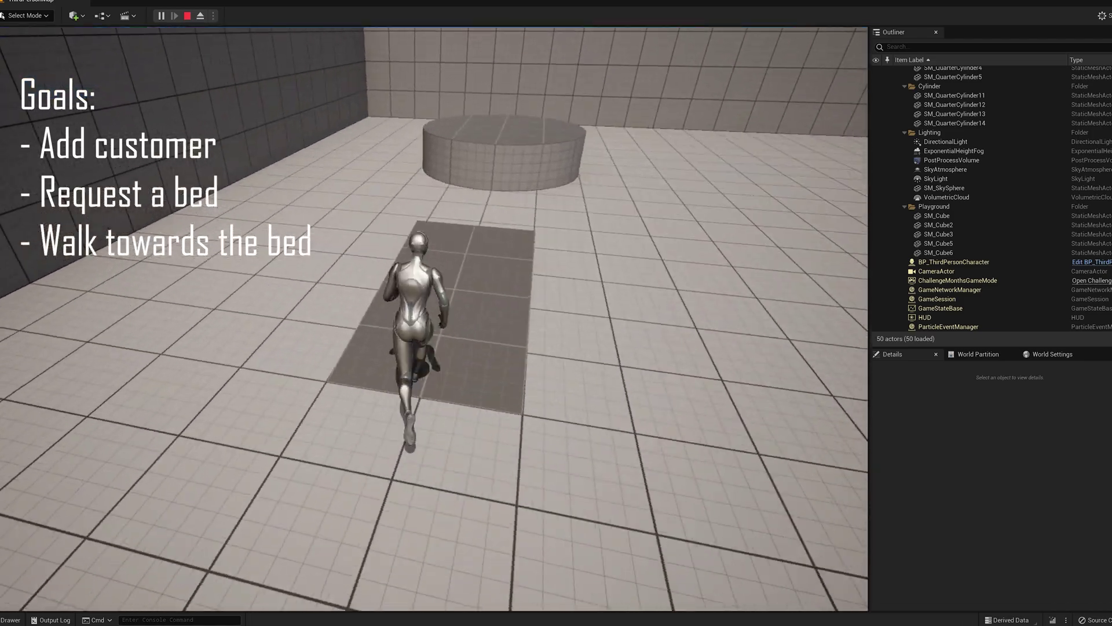
{"action": "key", "text": "w"}
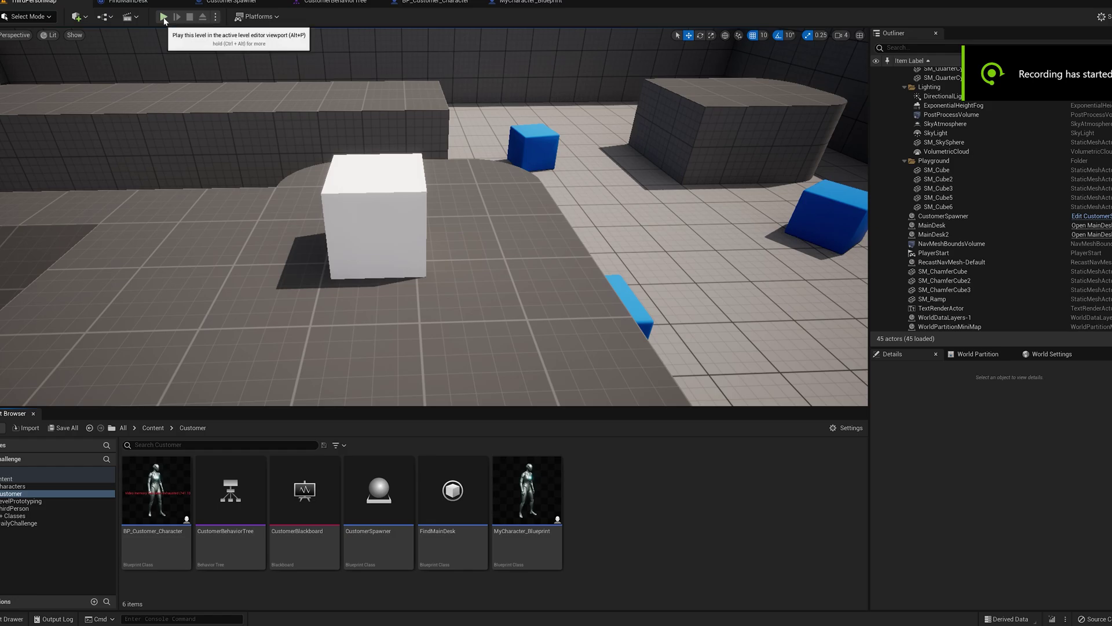
- Start Play In Editor, run up the ramp, and swing the camera toward idle customers
{"action": "left_click", "coordinate": [167, 18]}
{"action": "left_click", "coordinate": [550, 159]}
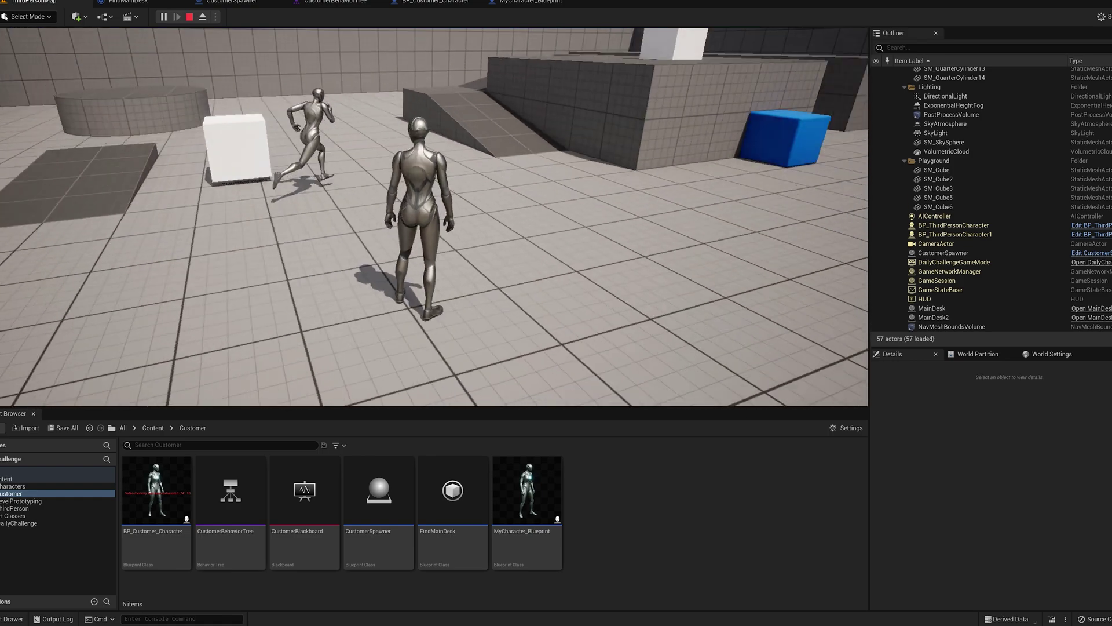
{"action": "key", "text": "w"}
{"action": "key", "text": "w"}
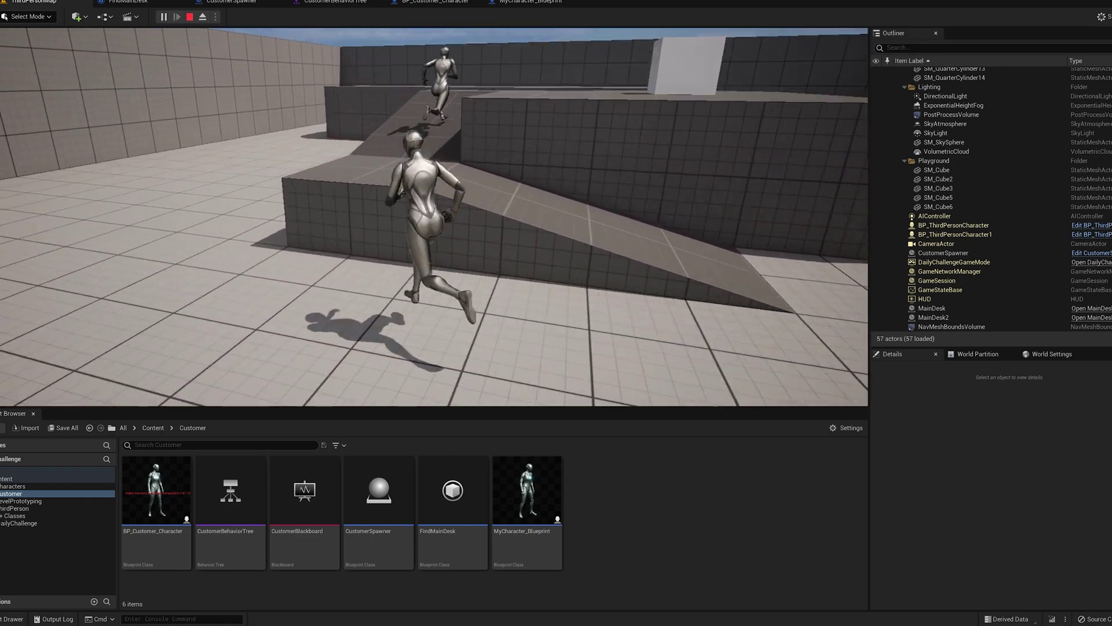
{"action": "key", "text": "space"}
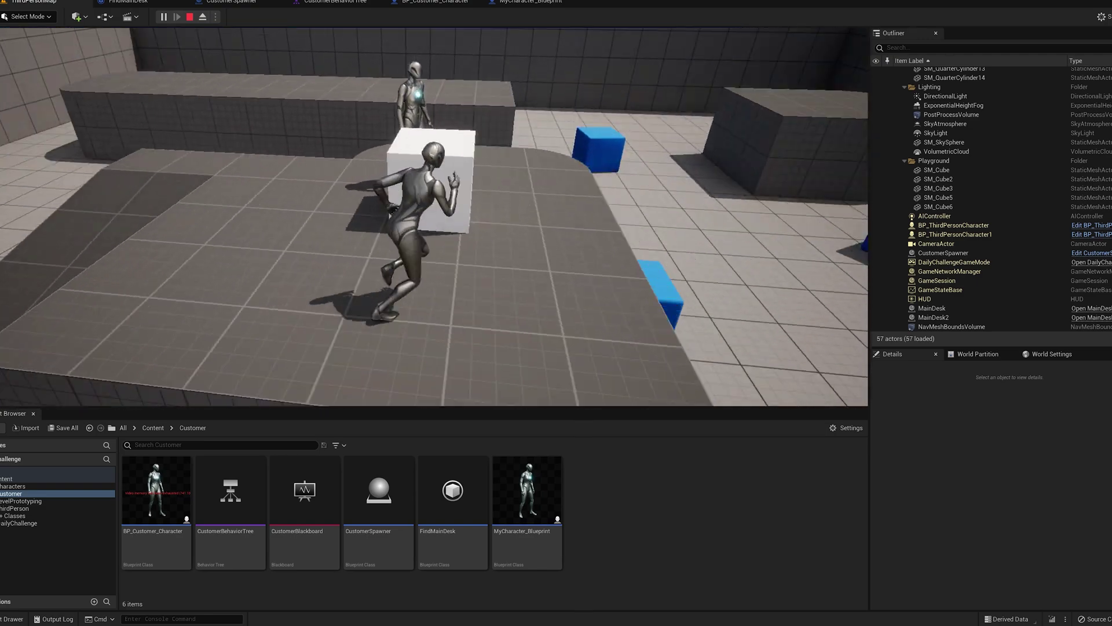
{"action": "left_click_drag", "start_coordinate": [434, 217], "coordinate": [608, 218]}
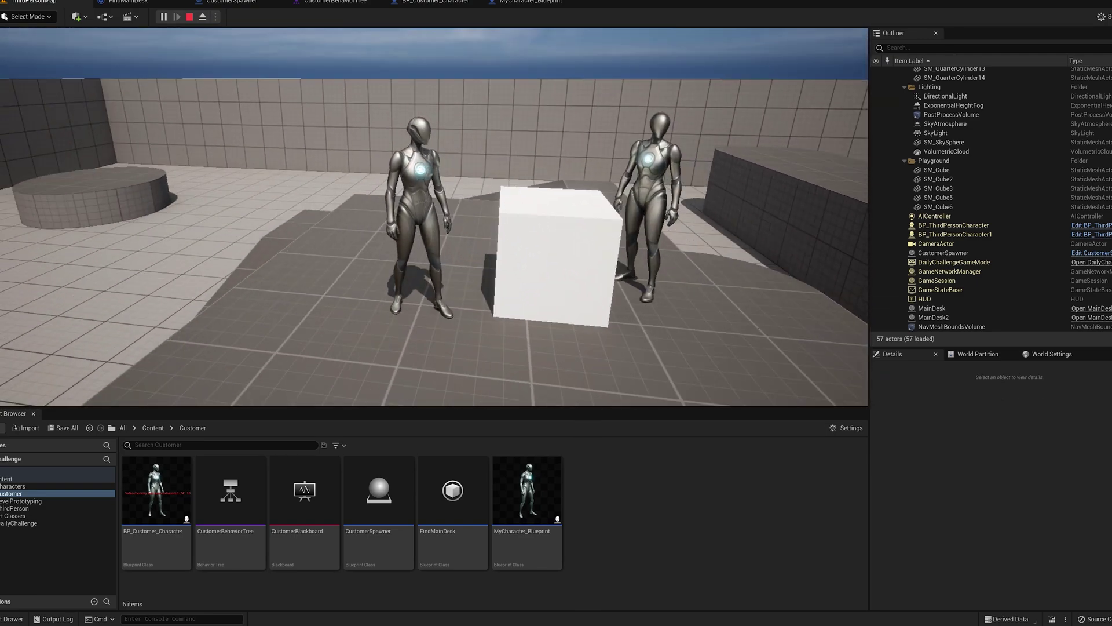
{"action": "left_click_drag", "start_coordinate": [435, 260], "coordinate": [261, 174]}
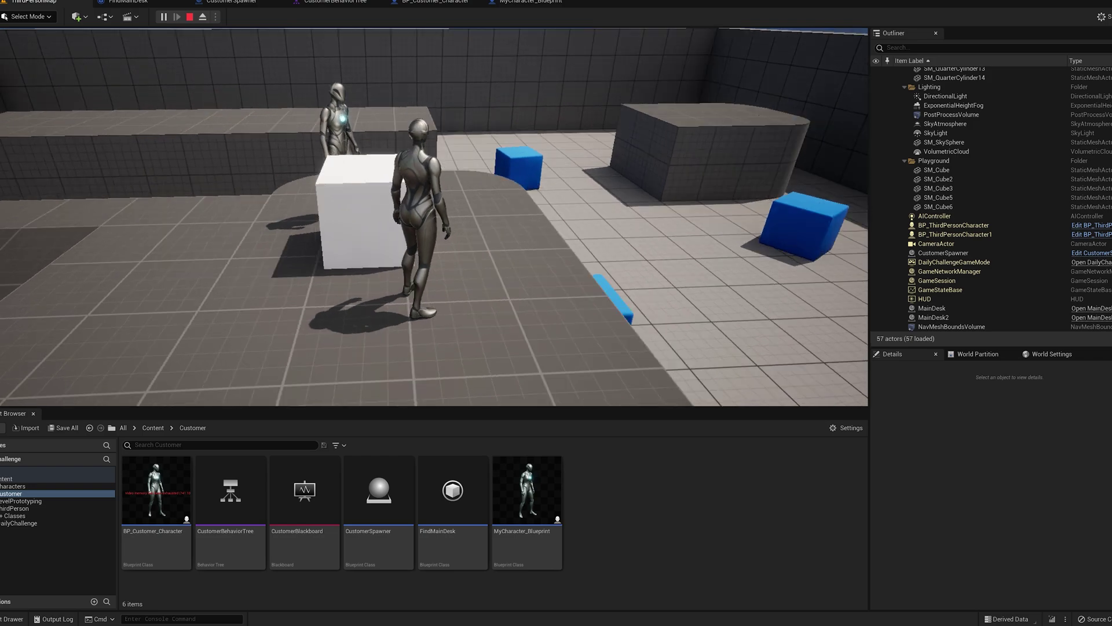
- Restart the play session and run toward the customers, then up the ramp past the white cube
{"action": "key", "text": "Escape"}
{"action": "key", "text": "alt+p"}
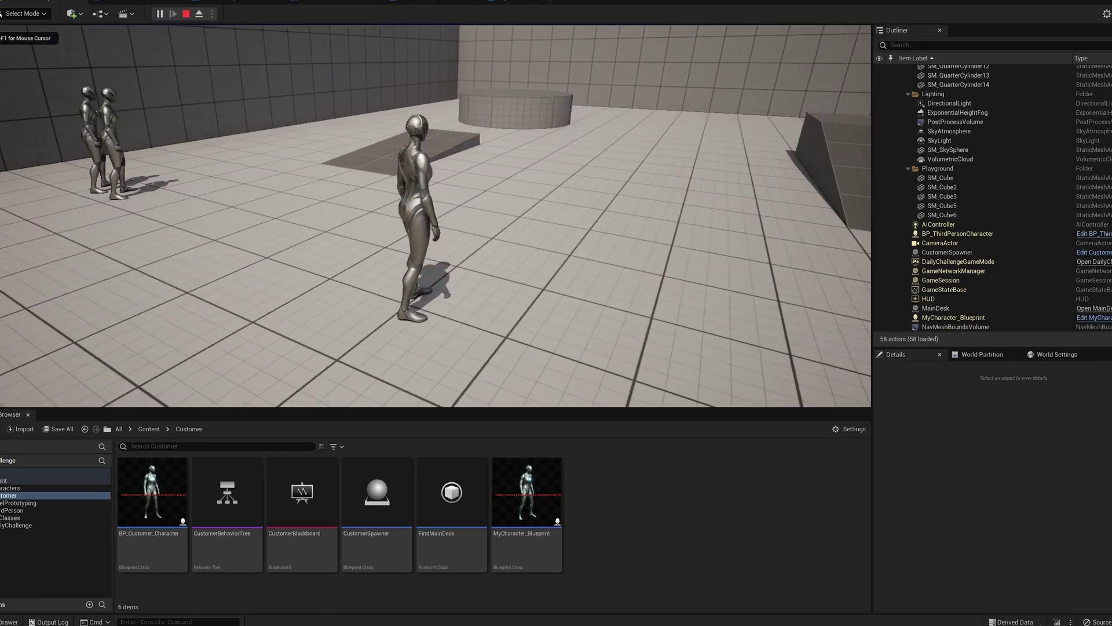
{"action": "key", "text": "w"}
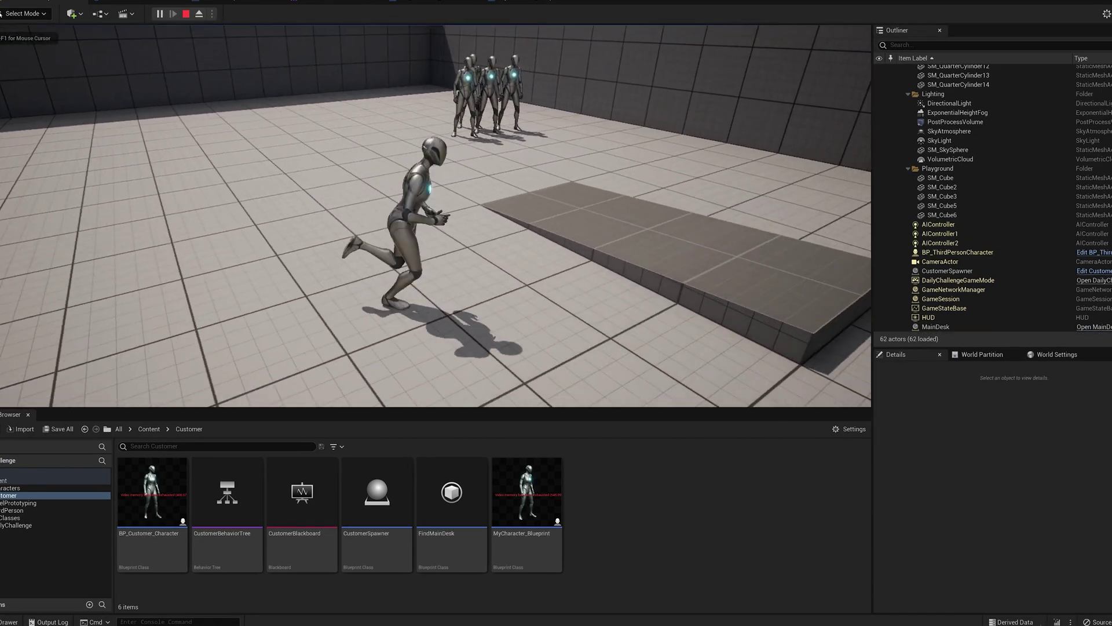
{"action": "key", "text": "w"}
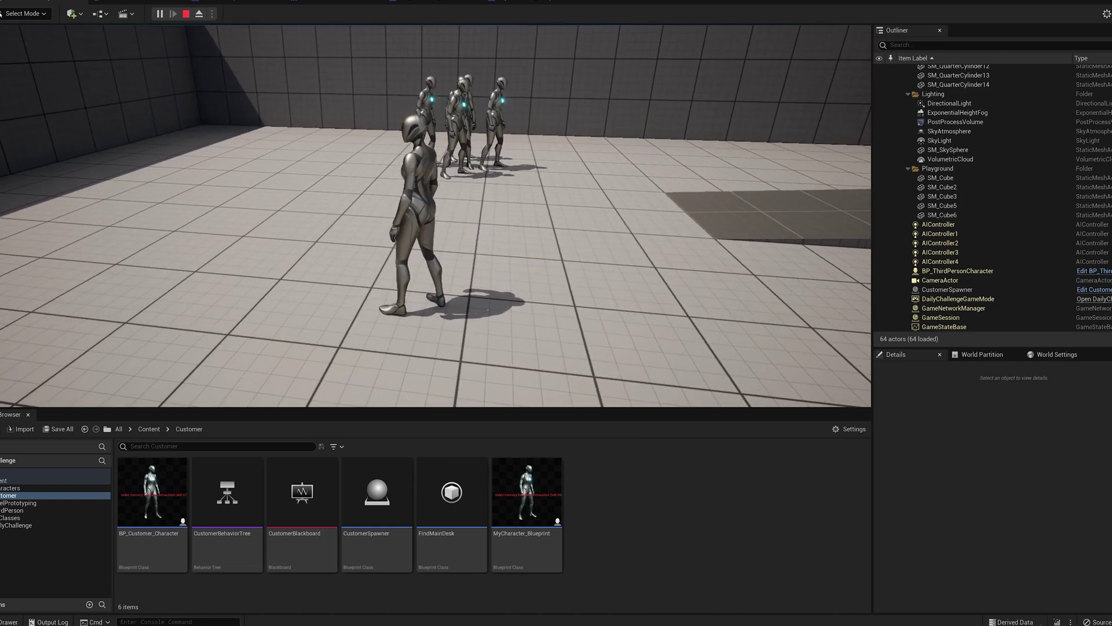
{"action": "key", "text": "s"}
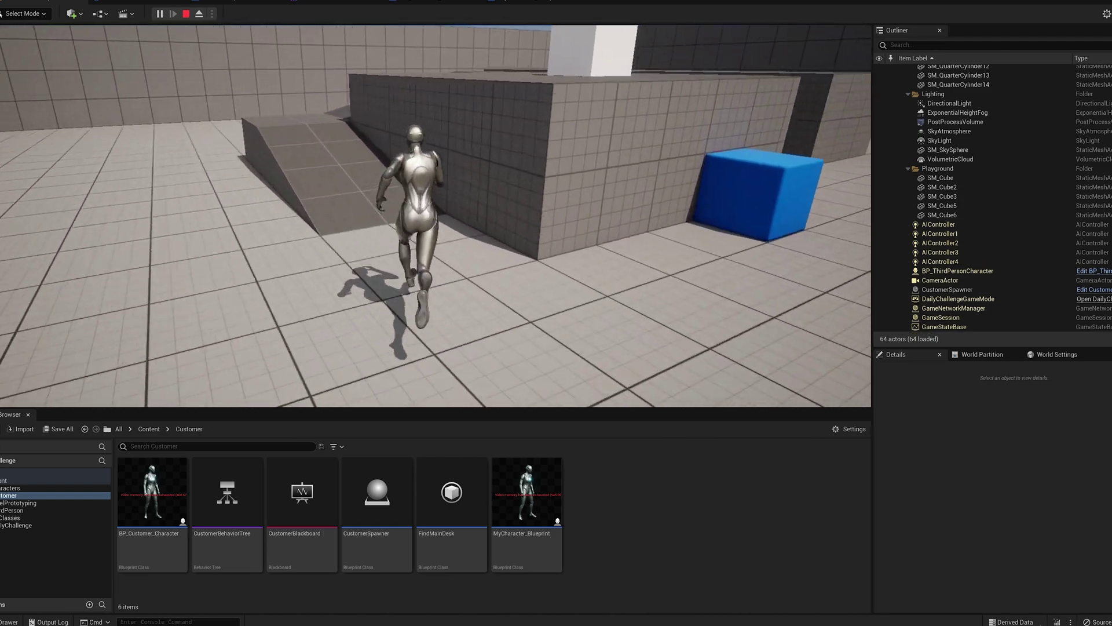
{"action": "key", "text": "w"}
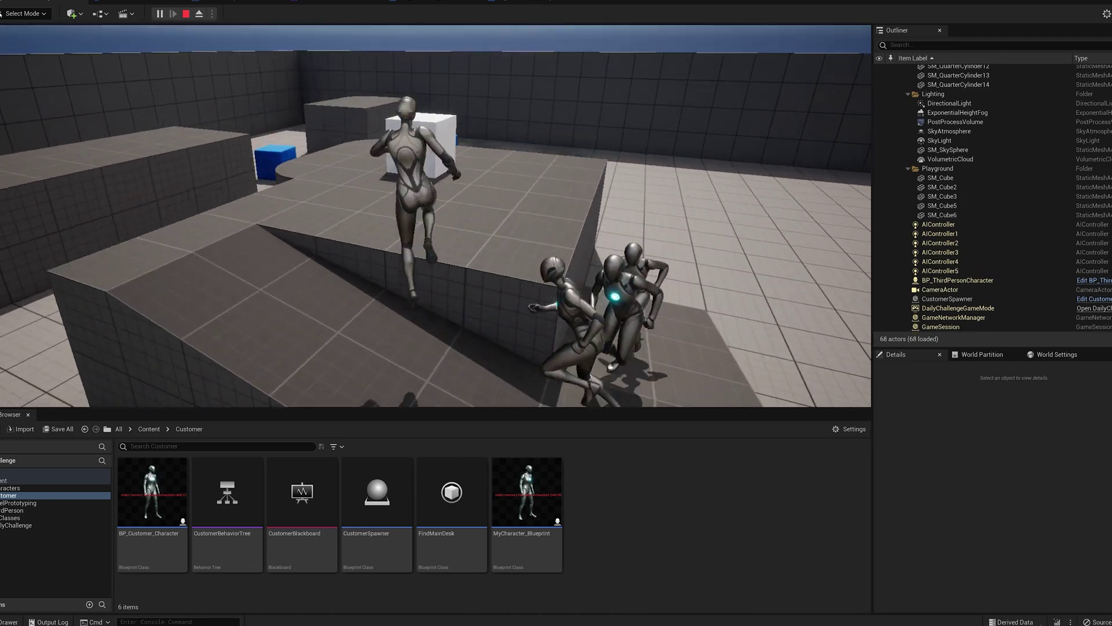
{"action": "key", "text": "w"}
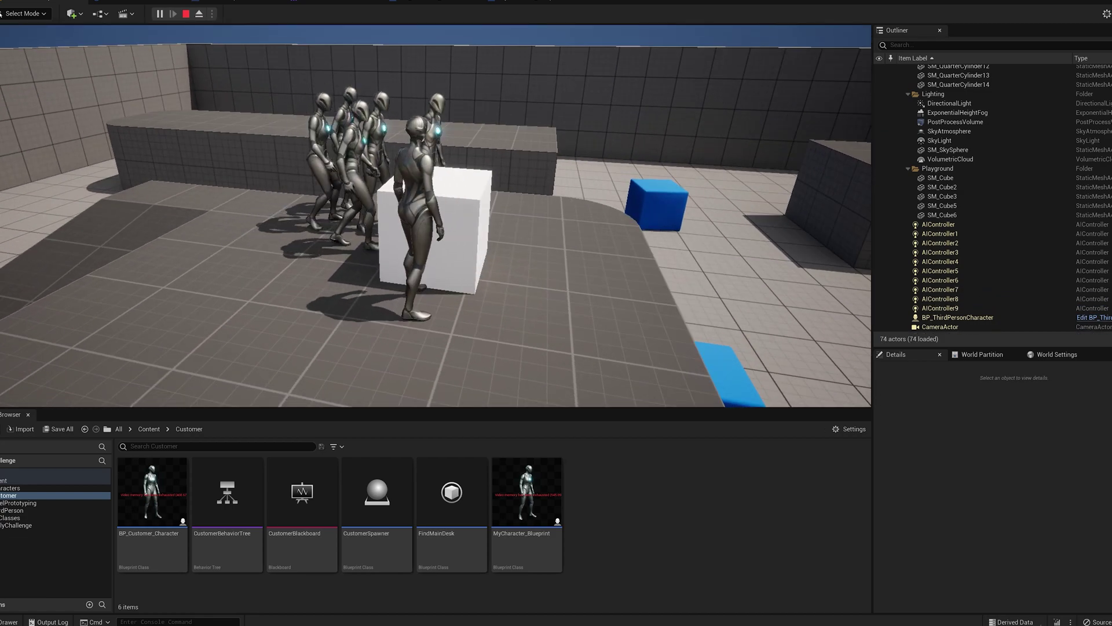
- Roam near the customer crowd and circle the white desk cube
{"action": "key", "text": "w"}
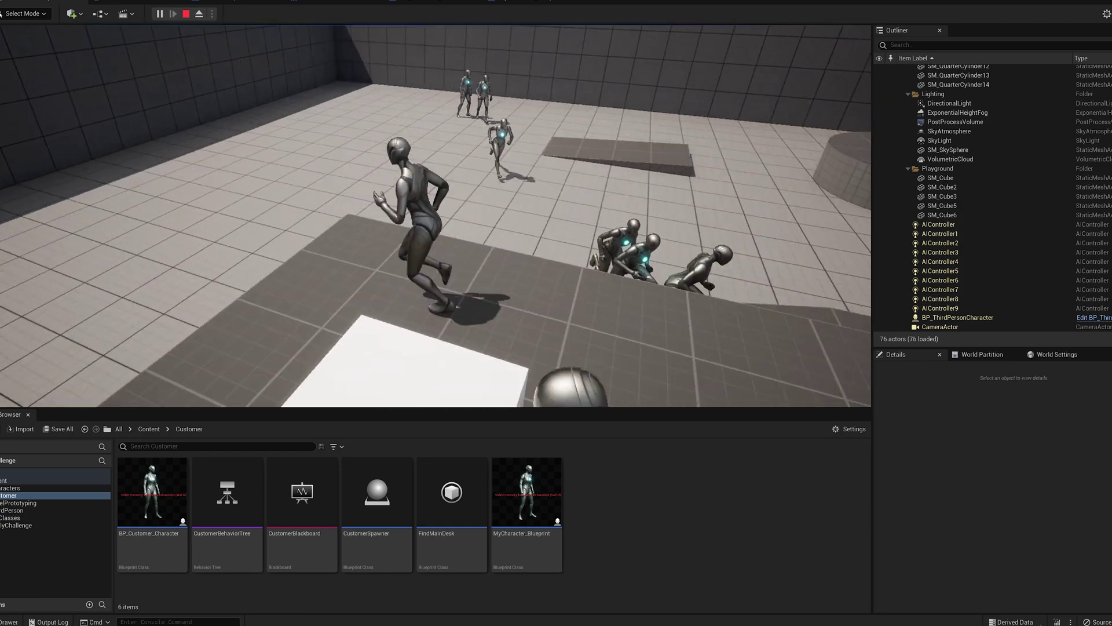
{"action": "key", "text": "w"}
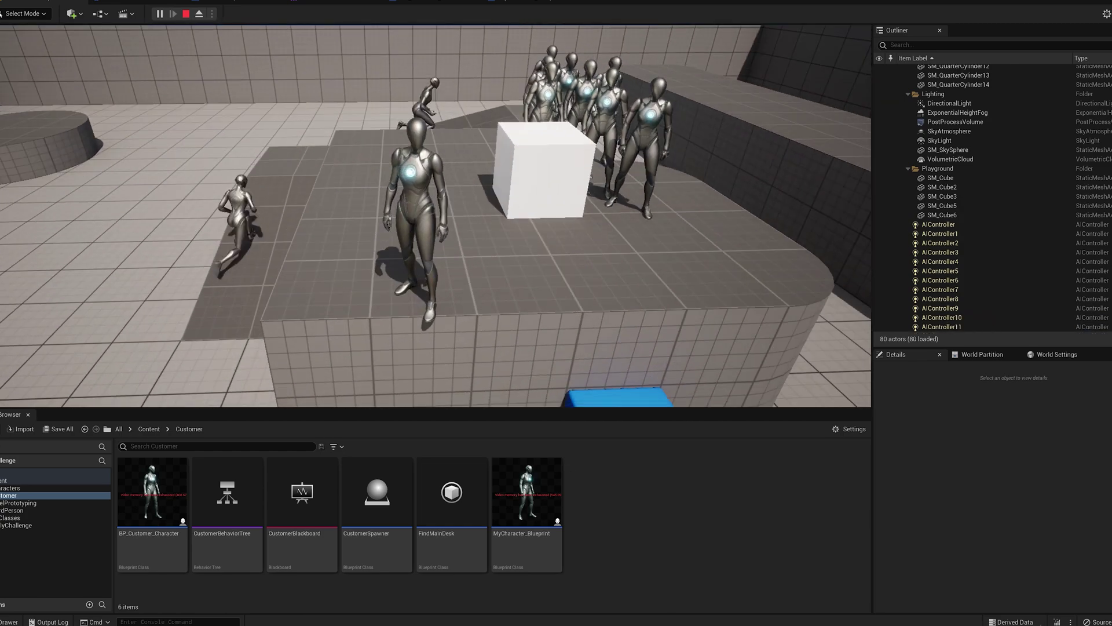
{"action": "key", "text": "w"}
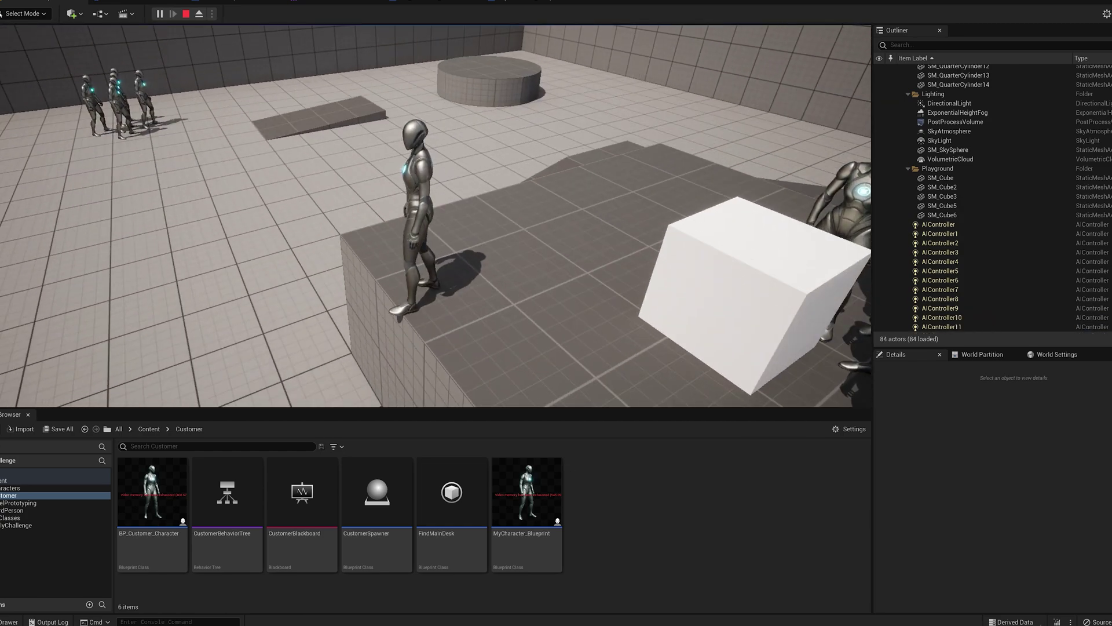
{"action": "key", "text": "w"}
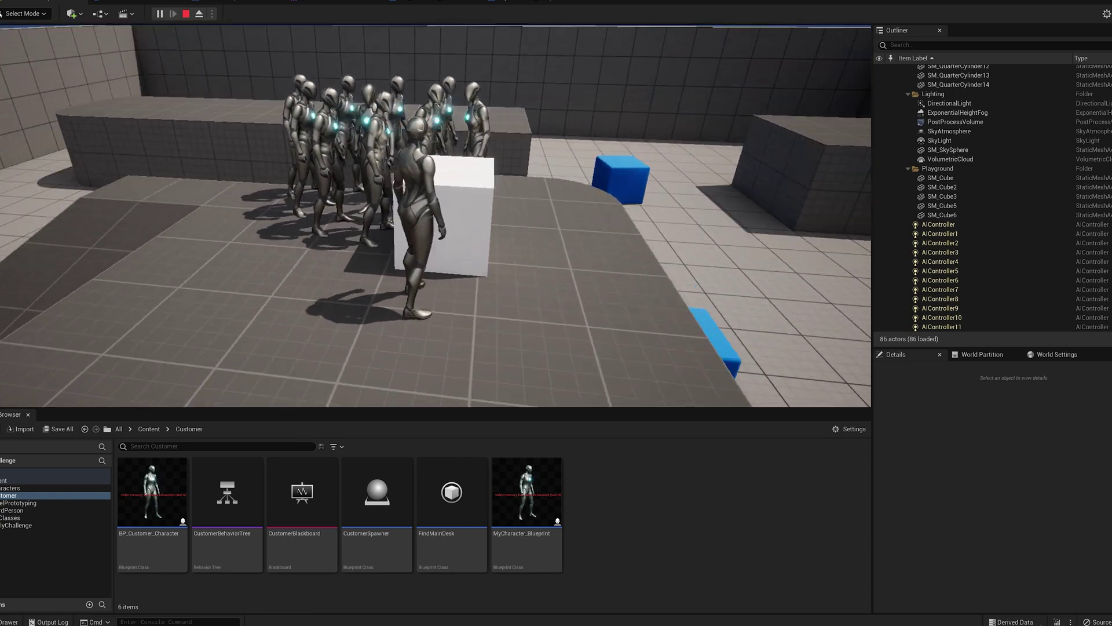
{"action": "key", "text": "w"}
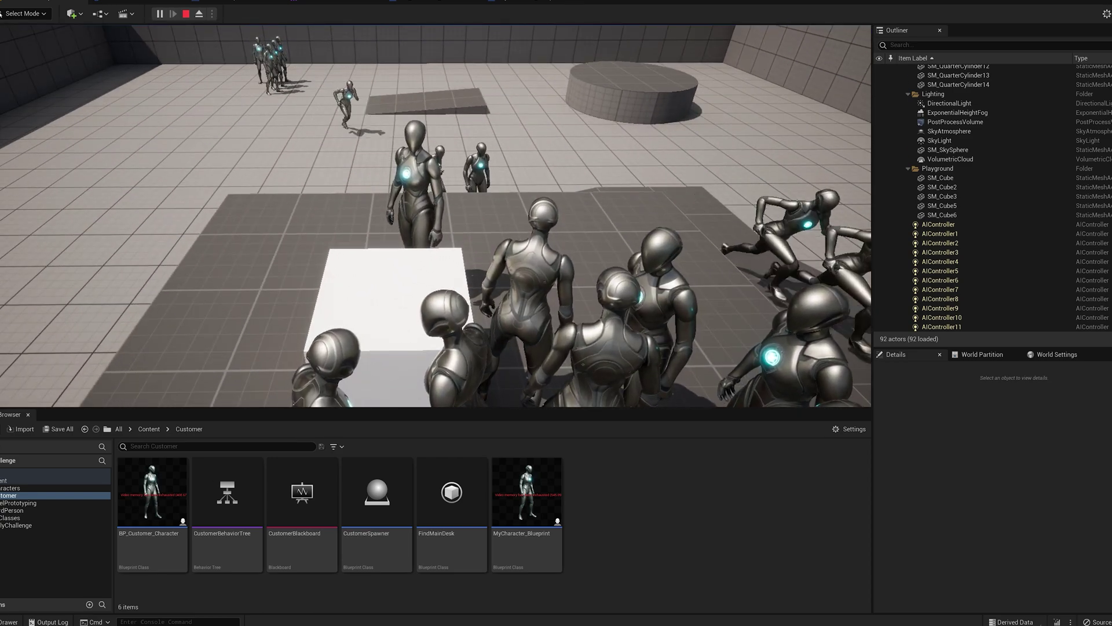
{"action": "key", "text": "w"}
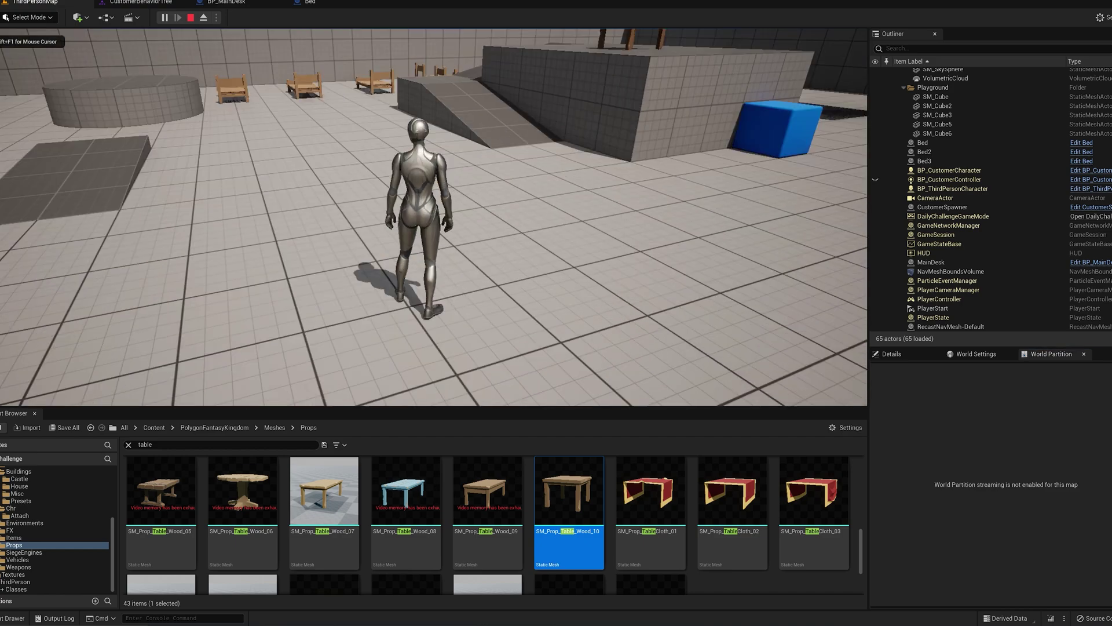
- Run past the rows of beds and the wooden table where a customer waits
{"action": "key", "text": "w"}
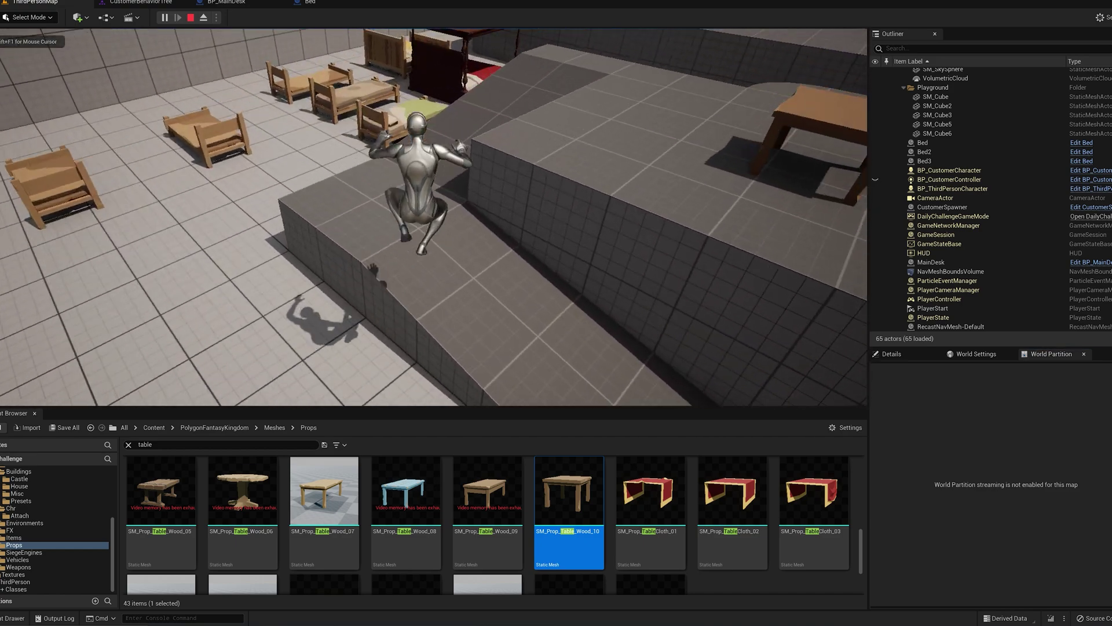
{"action": "key", "text": "w"}
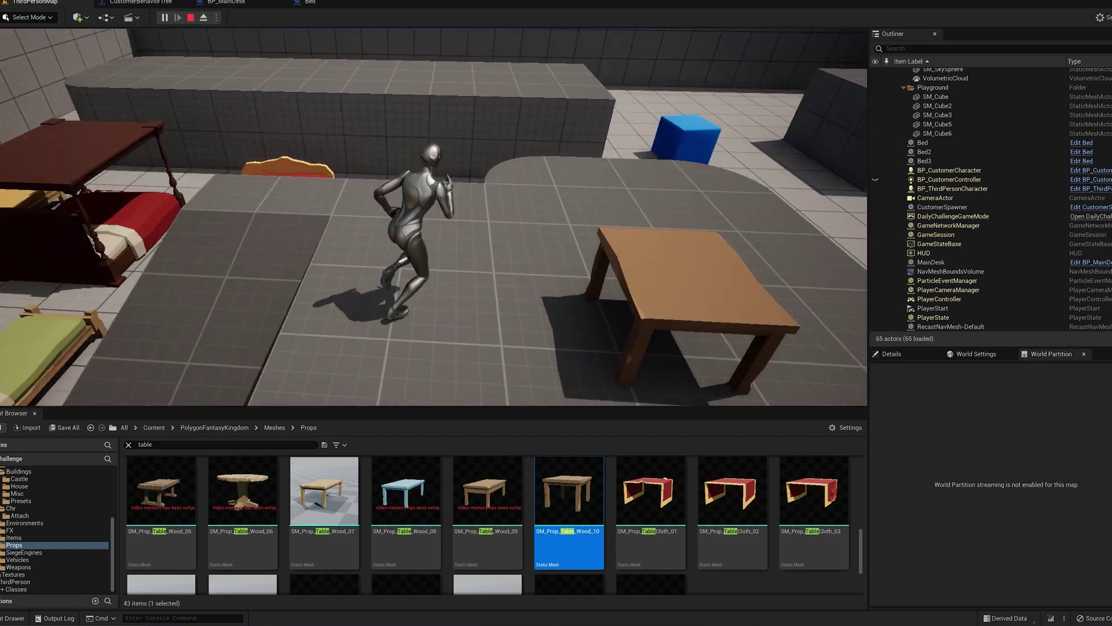
{"action": "key", "text": "w"}
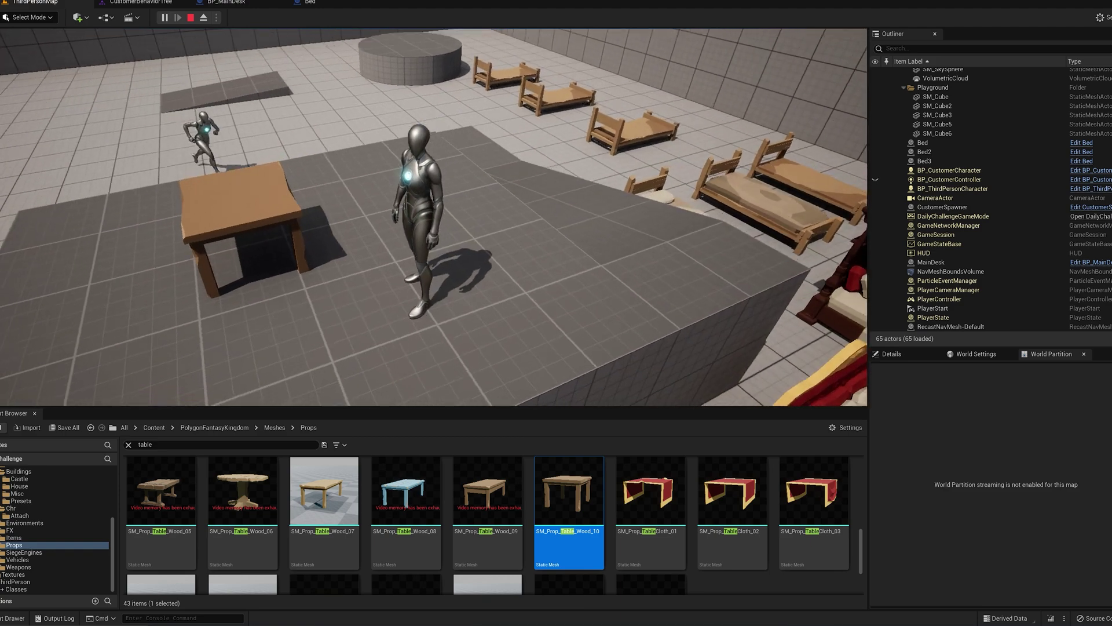
{"action": "key", "text": "w"}
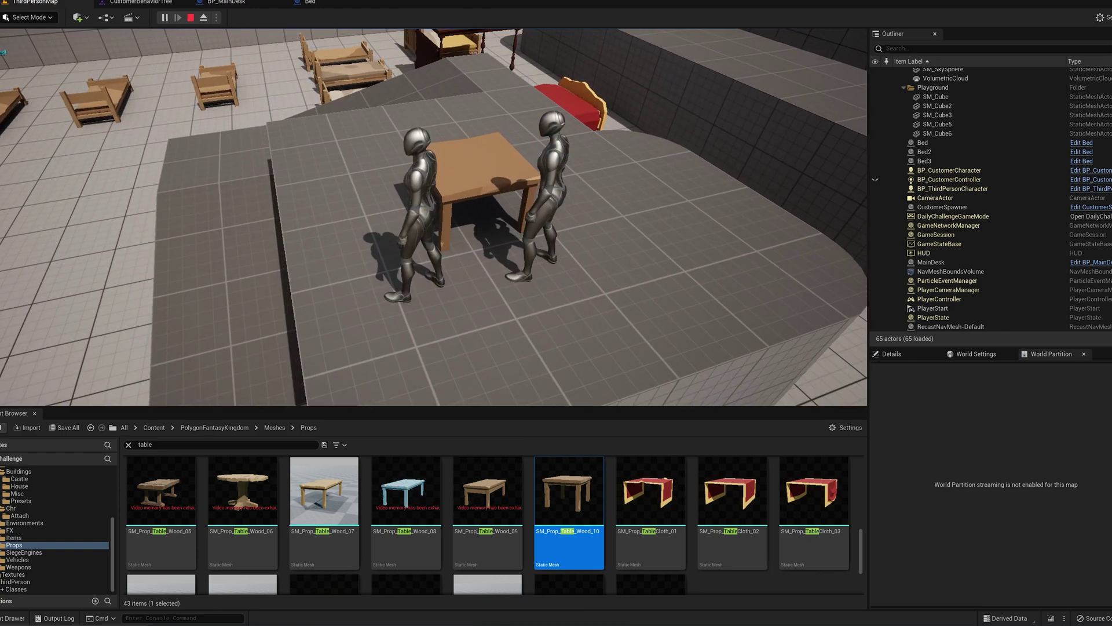
{"action": "key", "text": "w"}
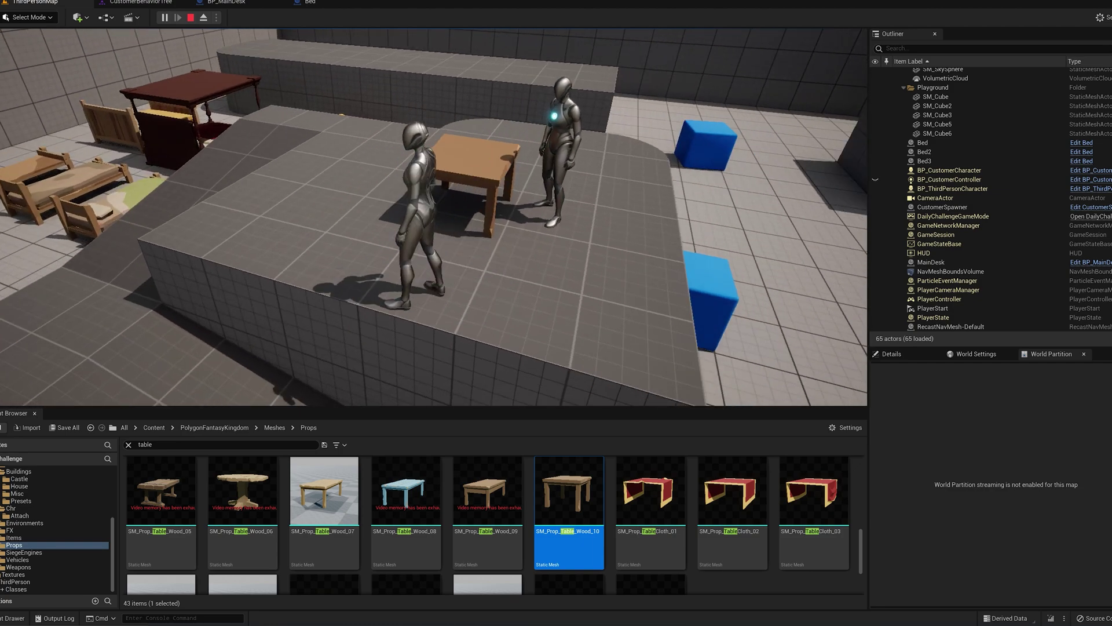
{"action": "key", "text": "w"}
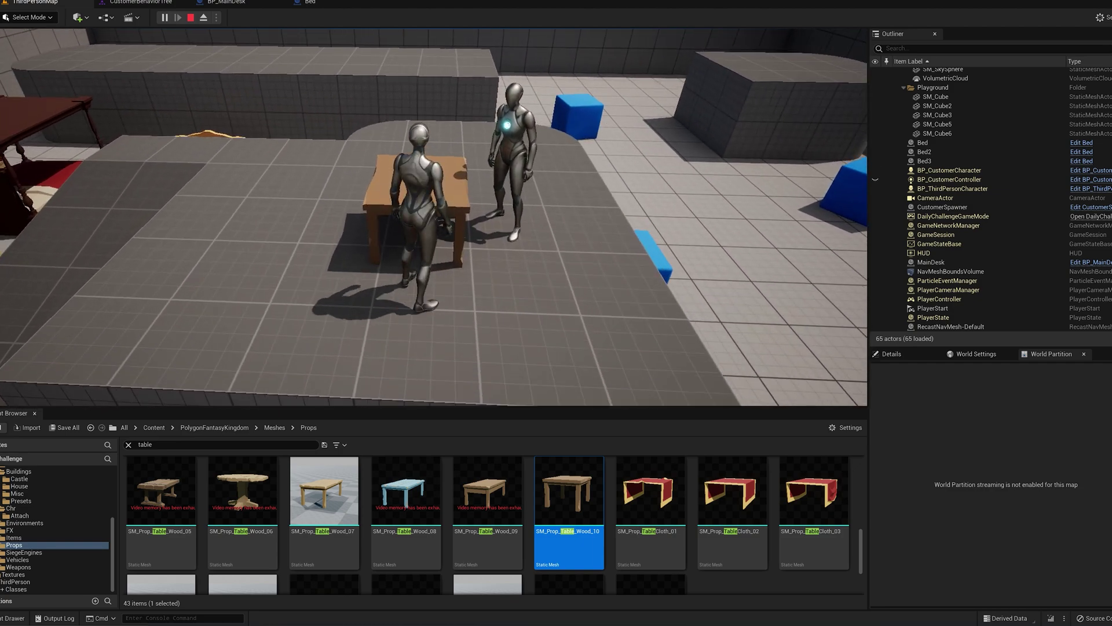
{"action": "key", "text": "a"}
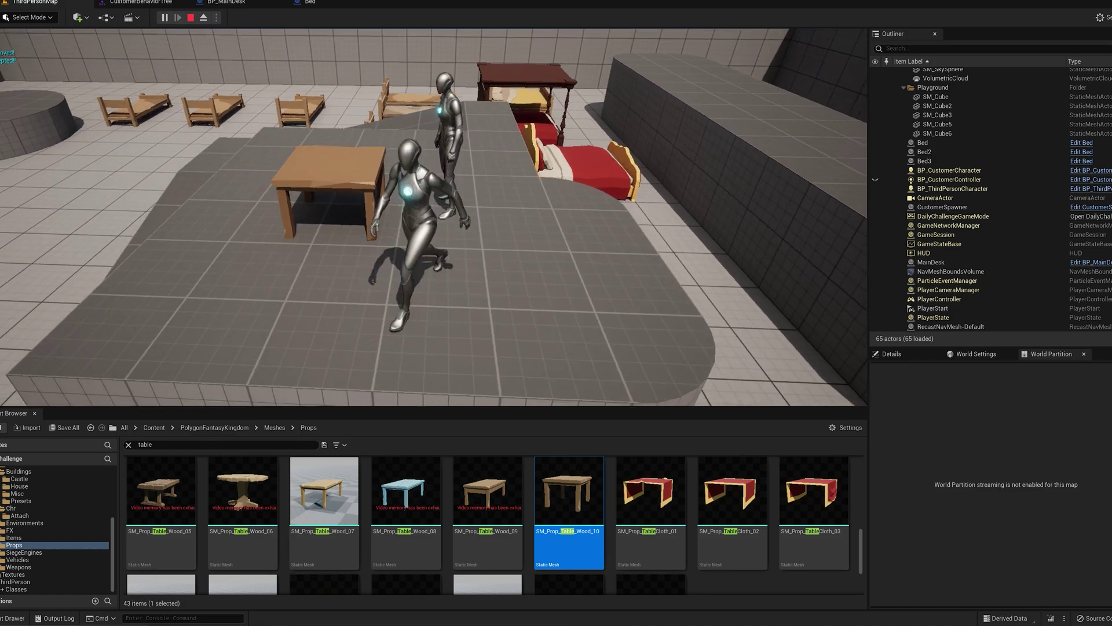
{"action": "key", "text": "w"}
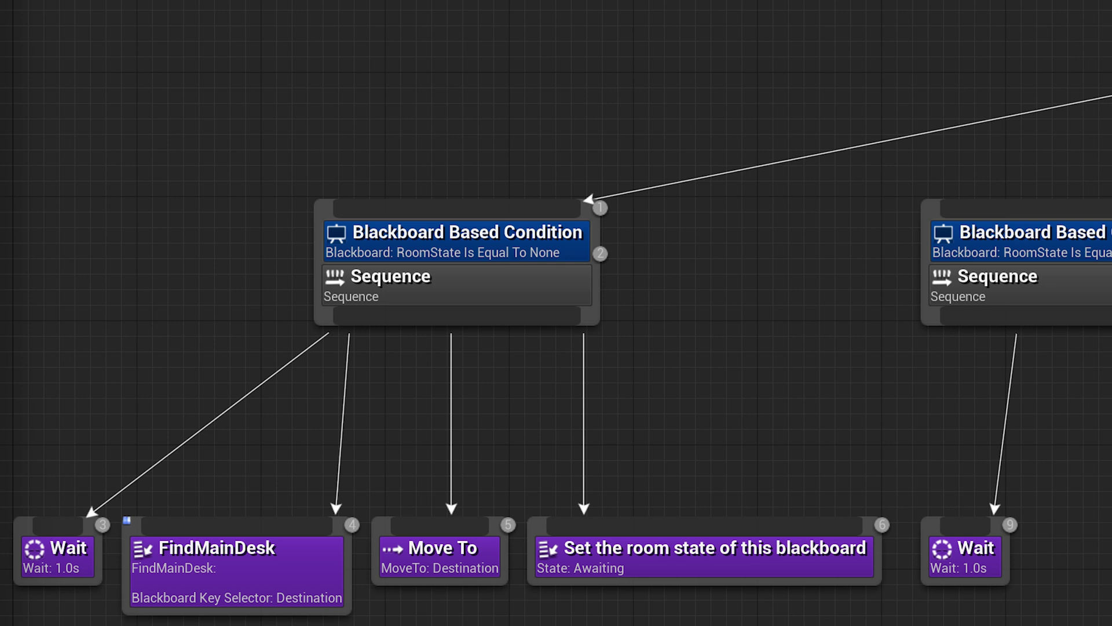
- Pan the behavior tree past the Selector toward the Awaiting, Received and Visited sequences
{"action": "right_click_drag", "start_coordinate": [782, 392], "coordinate": [408, 391]}
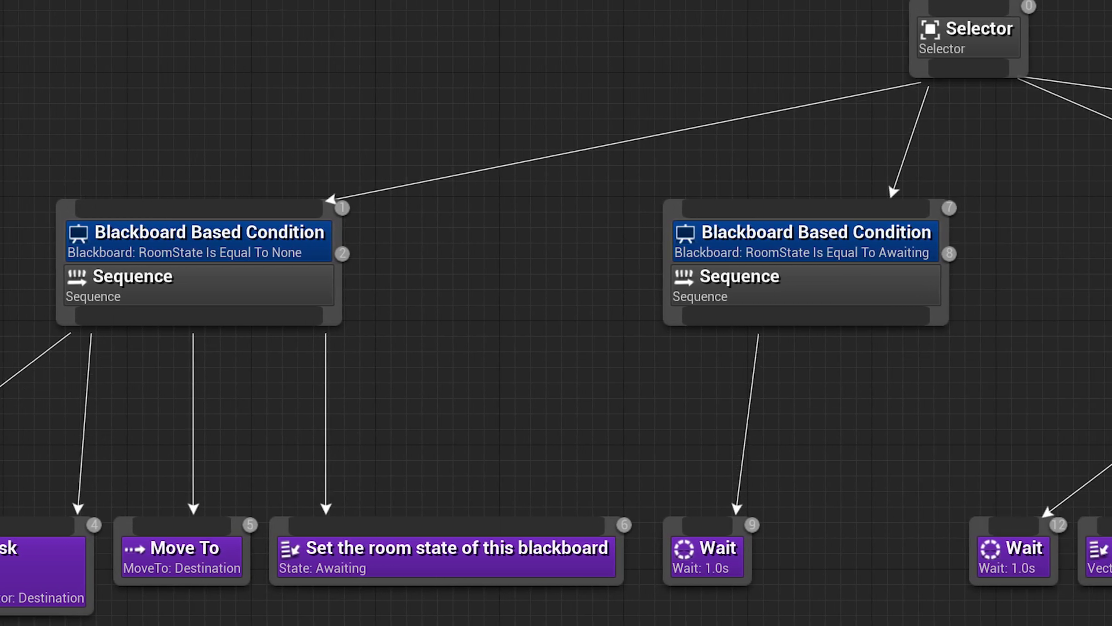
{"action": "right_click_drag", "start_coordinate": [608, 391], "coordinate": [488, 392]}
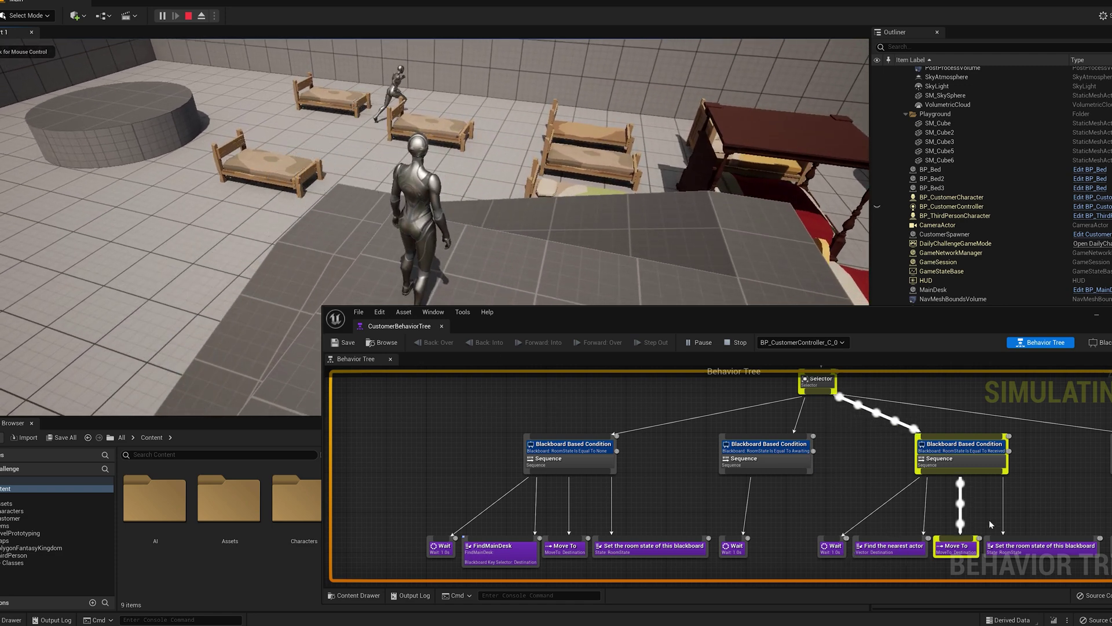
- Pan the debugged behavior tree to follow the customer from Received into Visited
{"action": "right_click_drag", "start_coordinate": [1028, 490], "coordinate": [753, 453]}
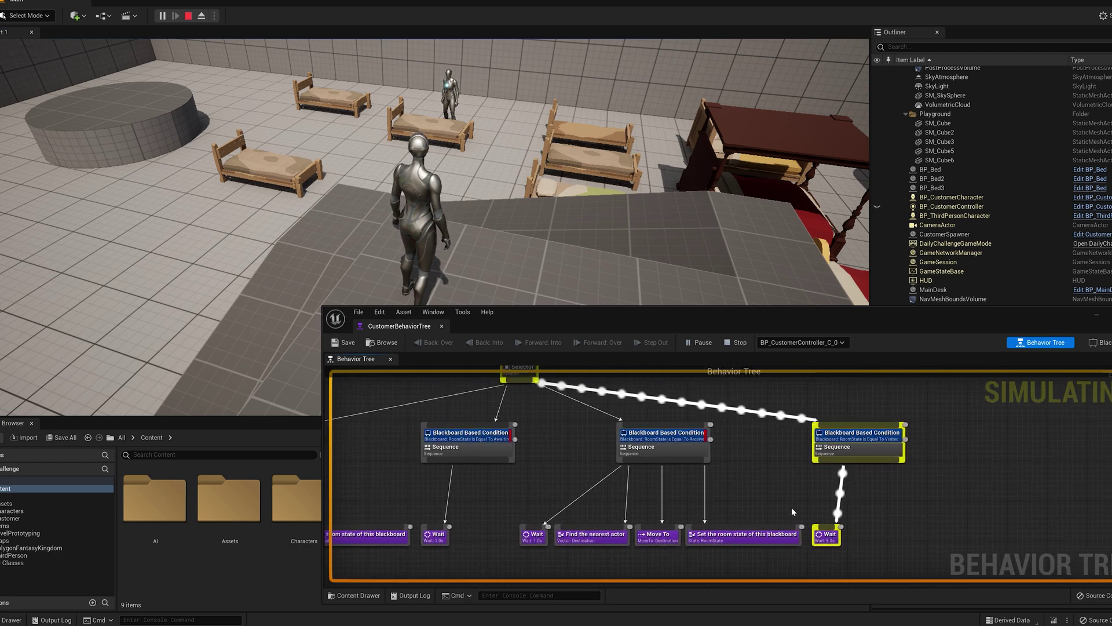
{"action": "mouse_move", "coordinate": [556, 430]}
{"action": "right_mouse_down"}
{"action": "mouse_move", "coordinate": [789, 448]}
{"action": "mouse_move", "coordinate": [719, 433]}
{"action": "right_mouse_up"}
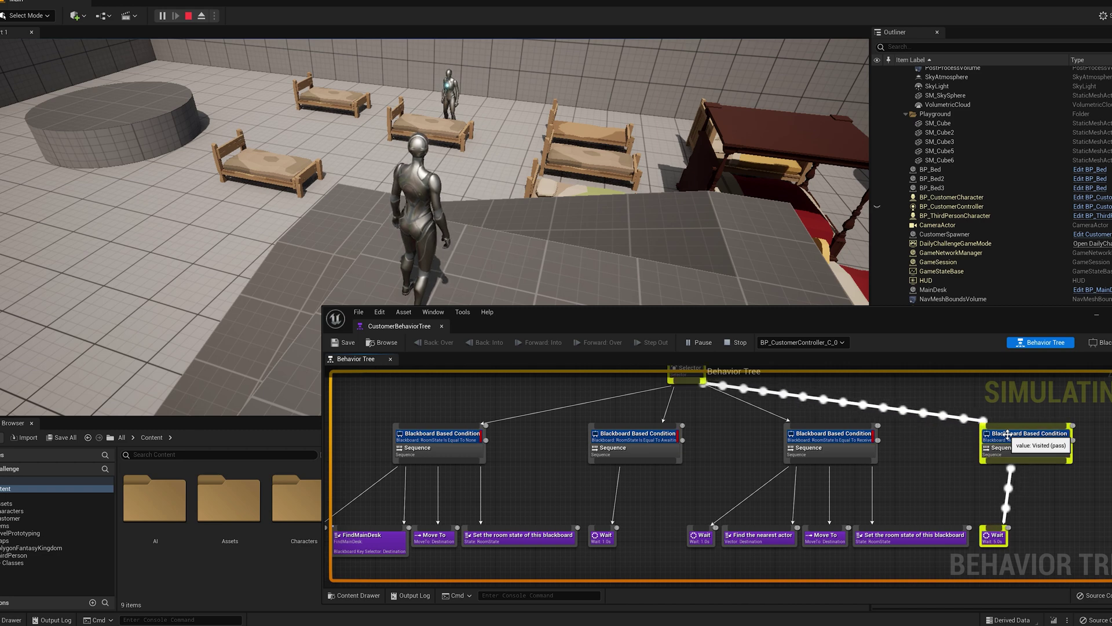
{"action": "right_click_drag", "start_coordinate": [956, 465], "coordinate": [663, 475]}
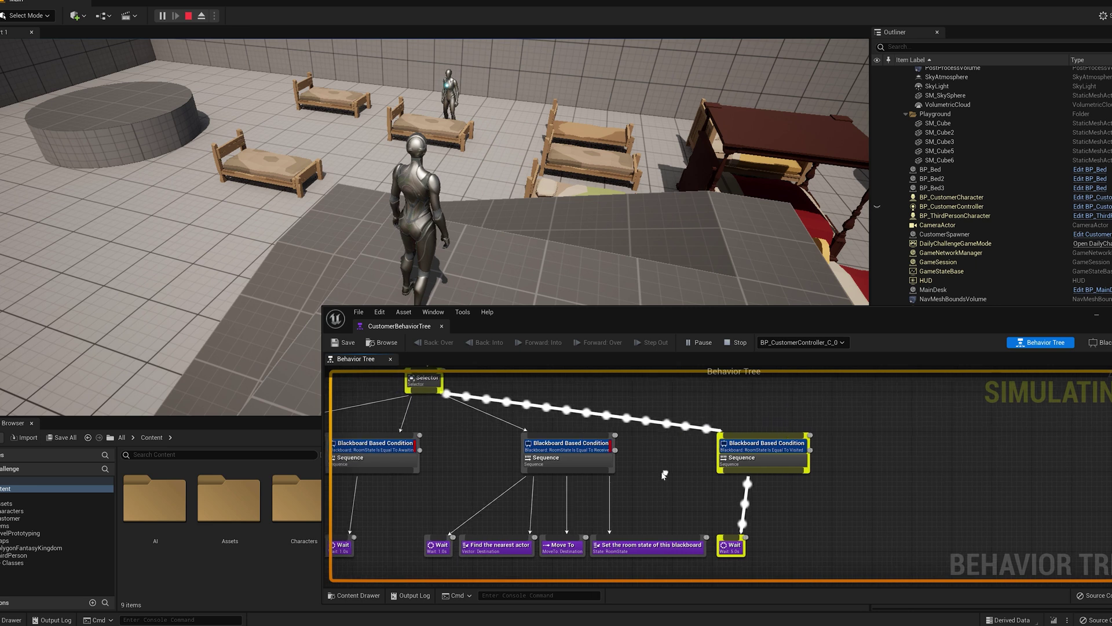